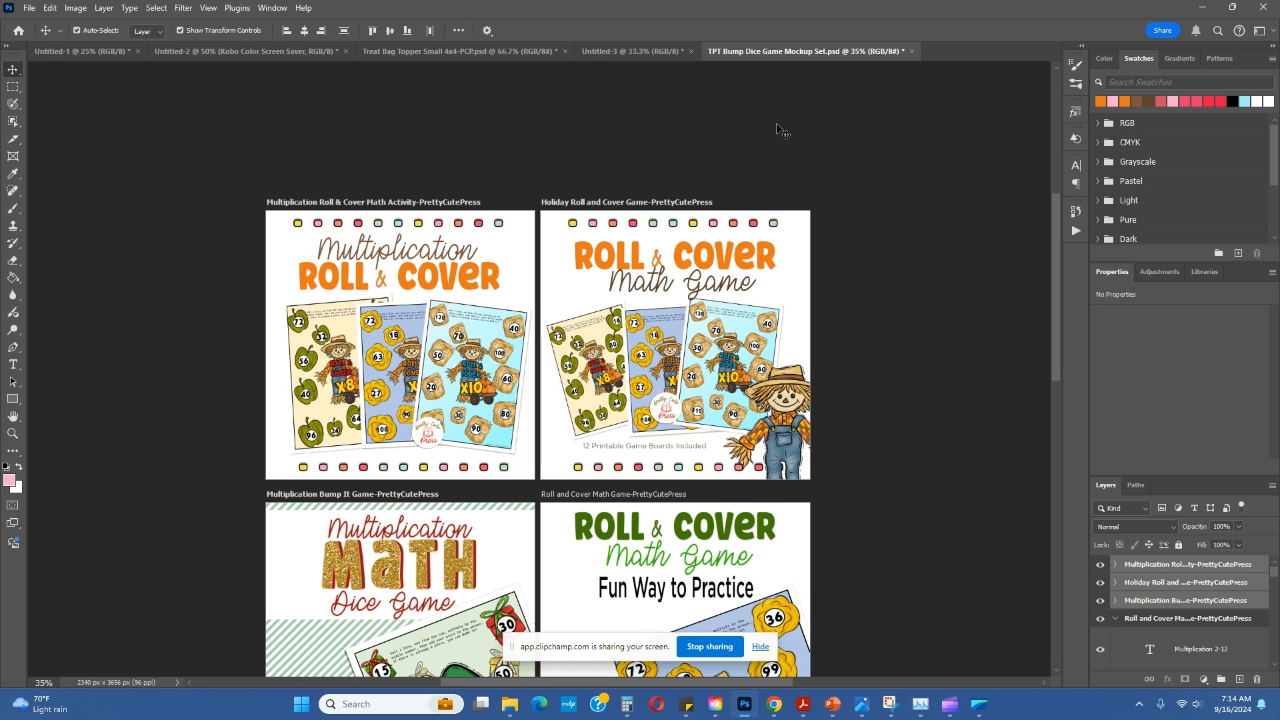
Step: Quick-export the Multiplication Roll & Cover, Holiday Roll and Cover and Multiplication Bump It artboards as PNG into the Fall folder
scroll(800, 168, down, 1)
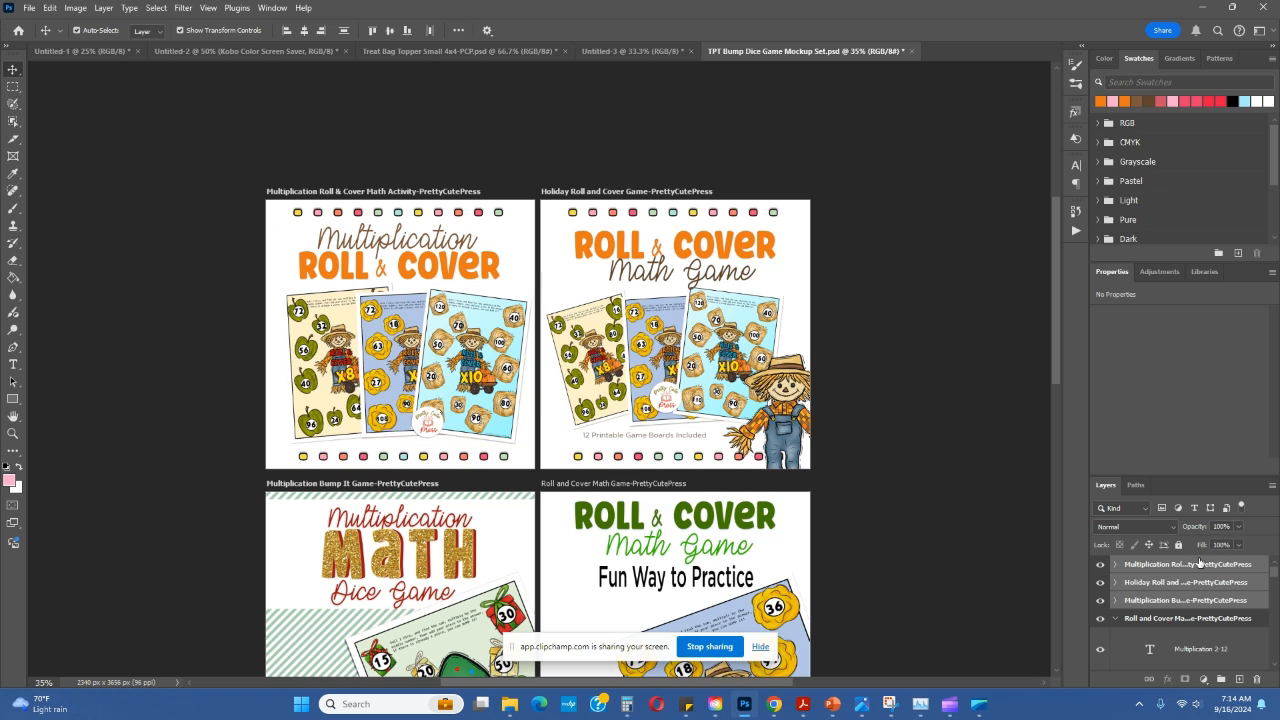
click(1145, 573)
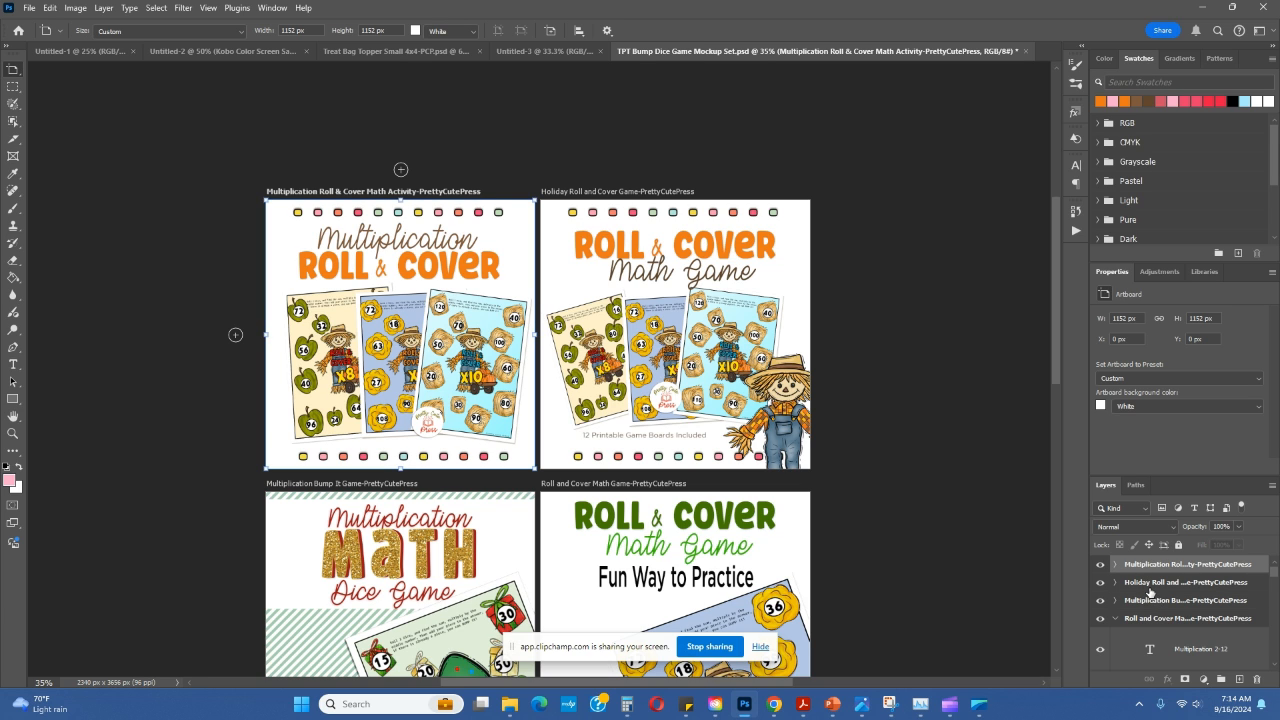
shift+click(1150, 583)
shift+click(1146, 599)
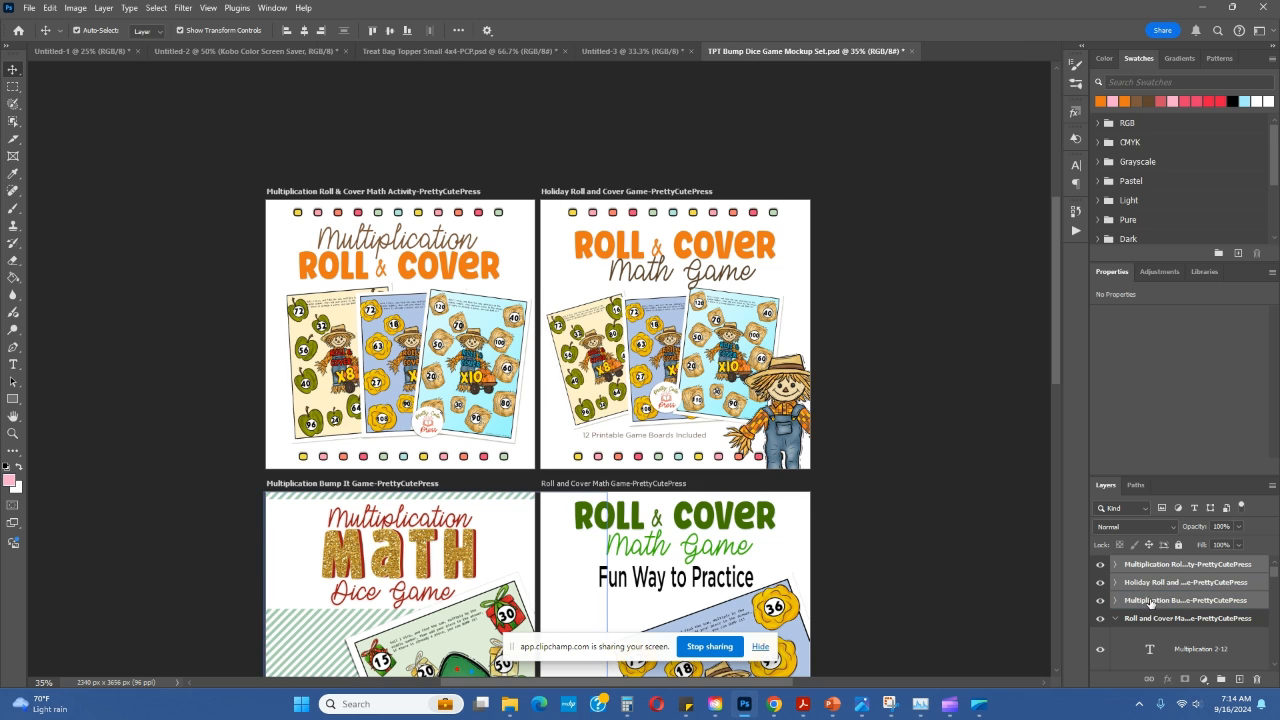
click(1272, 485)
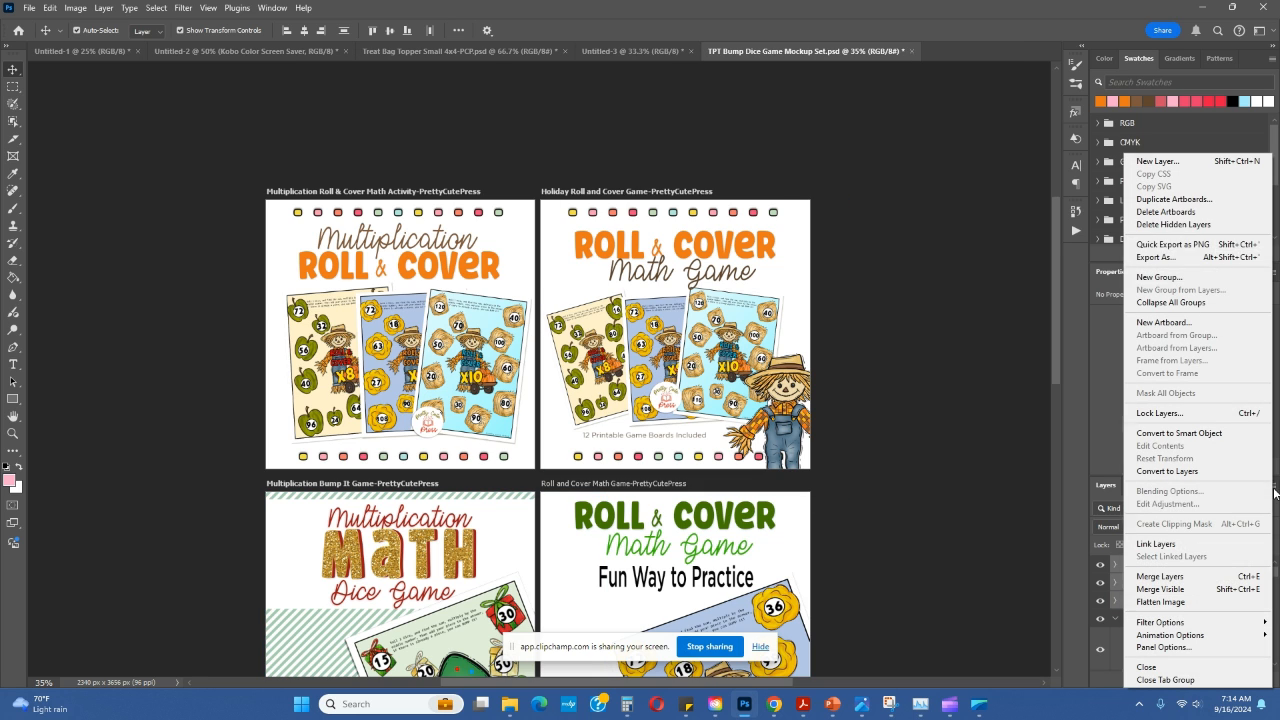
click(1172, 244)
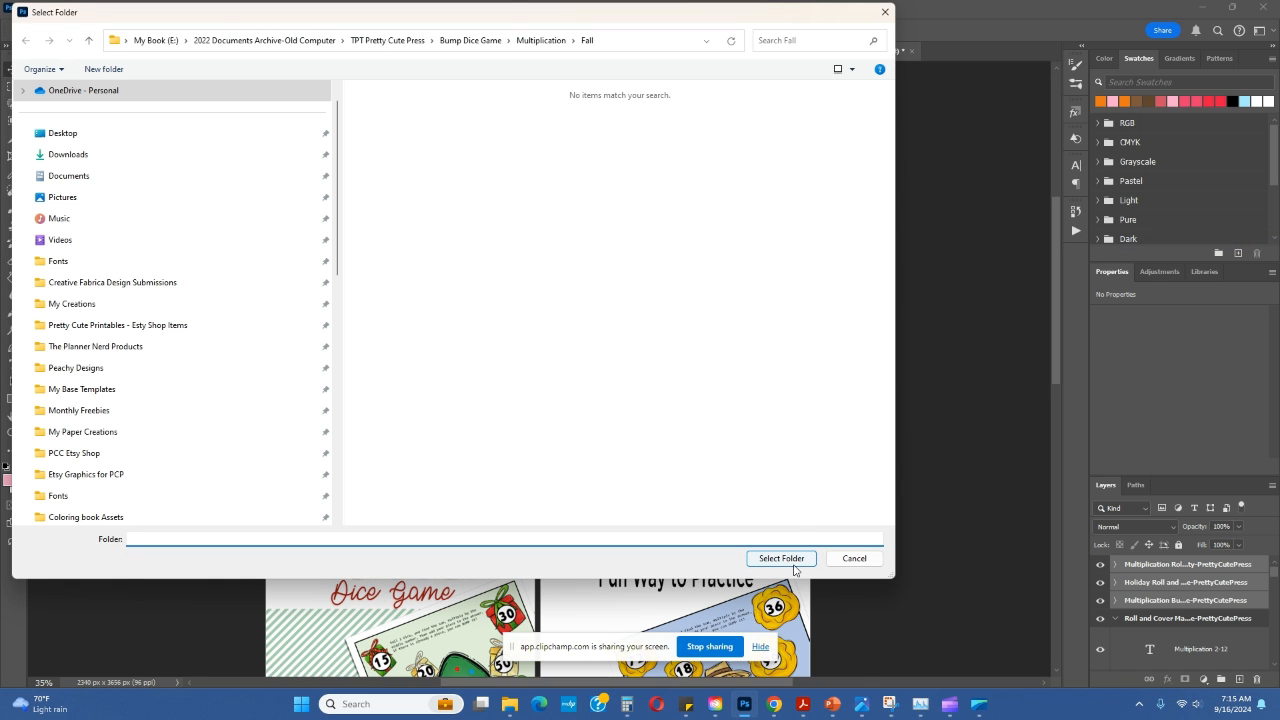
click(781, 558)
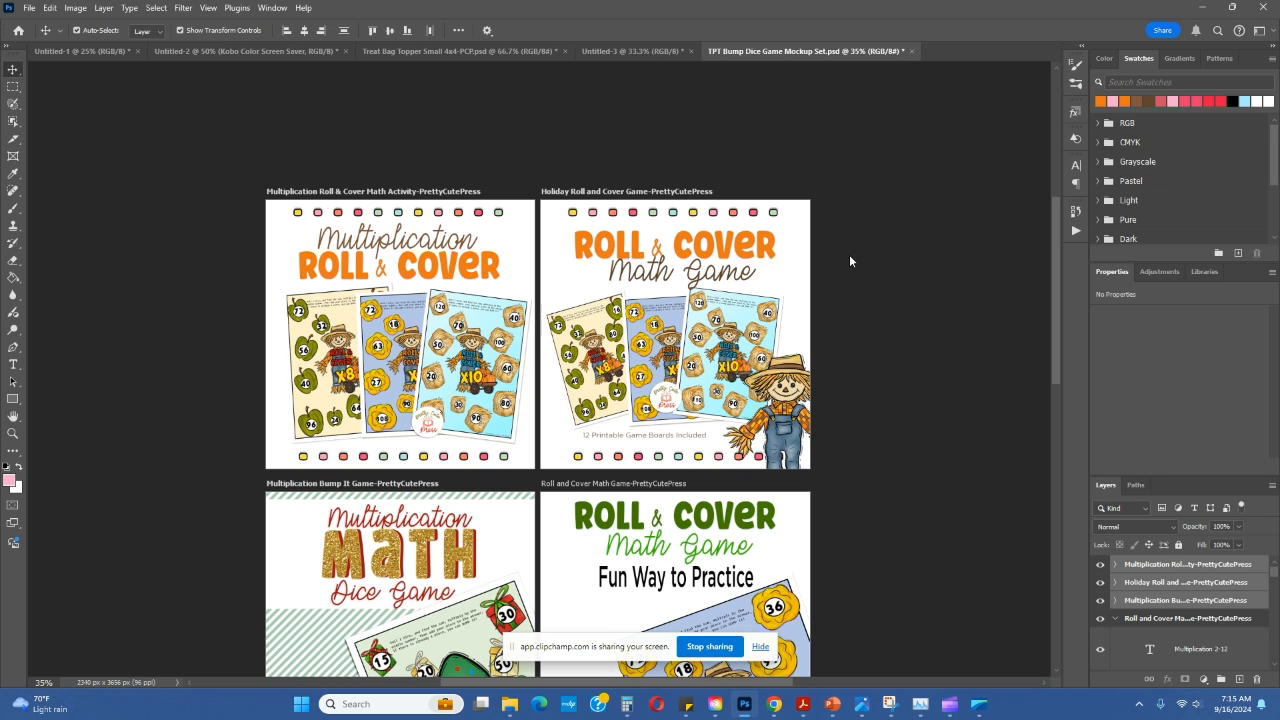
Step: Relink the x8 game board on the Multiplication Roll & Cover artboard to the green-apple Page_12 image in the Fall folder
click(1028, 591)
click(1122, 567)
click(1118, 569)
click(667, 152)
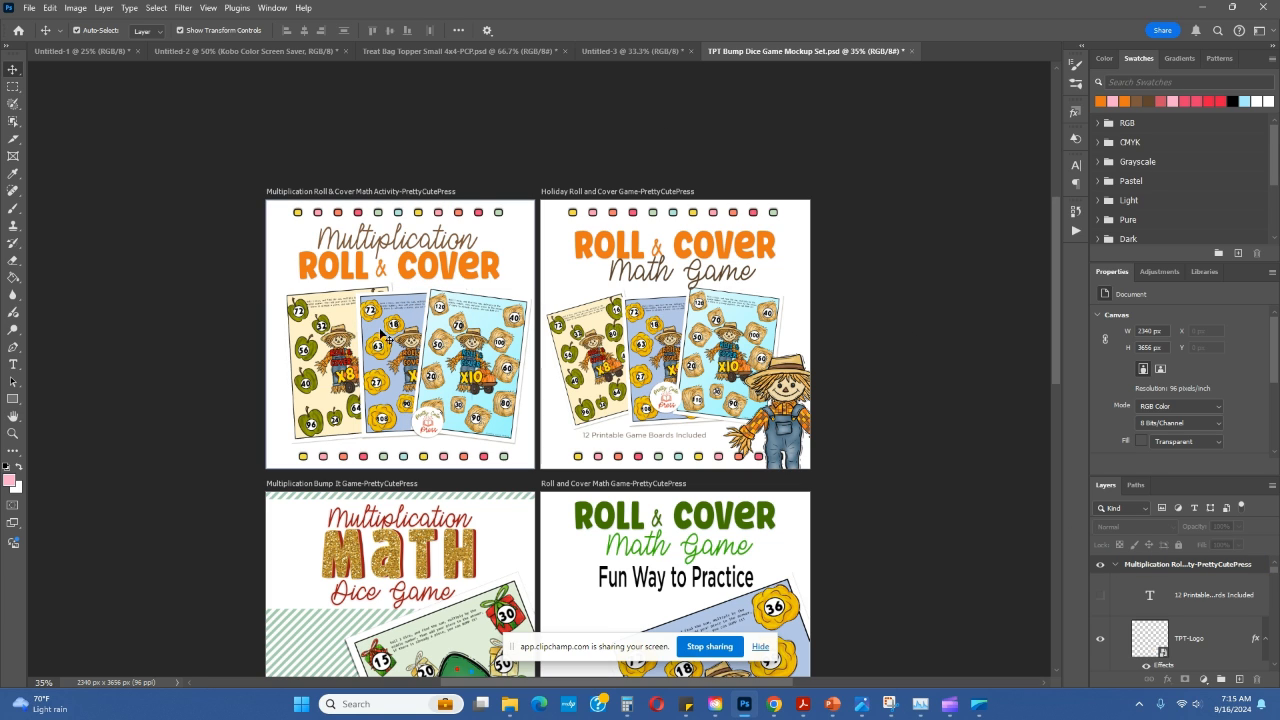
click(328, 364)
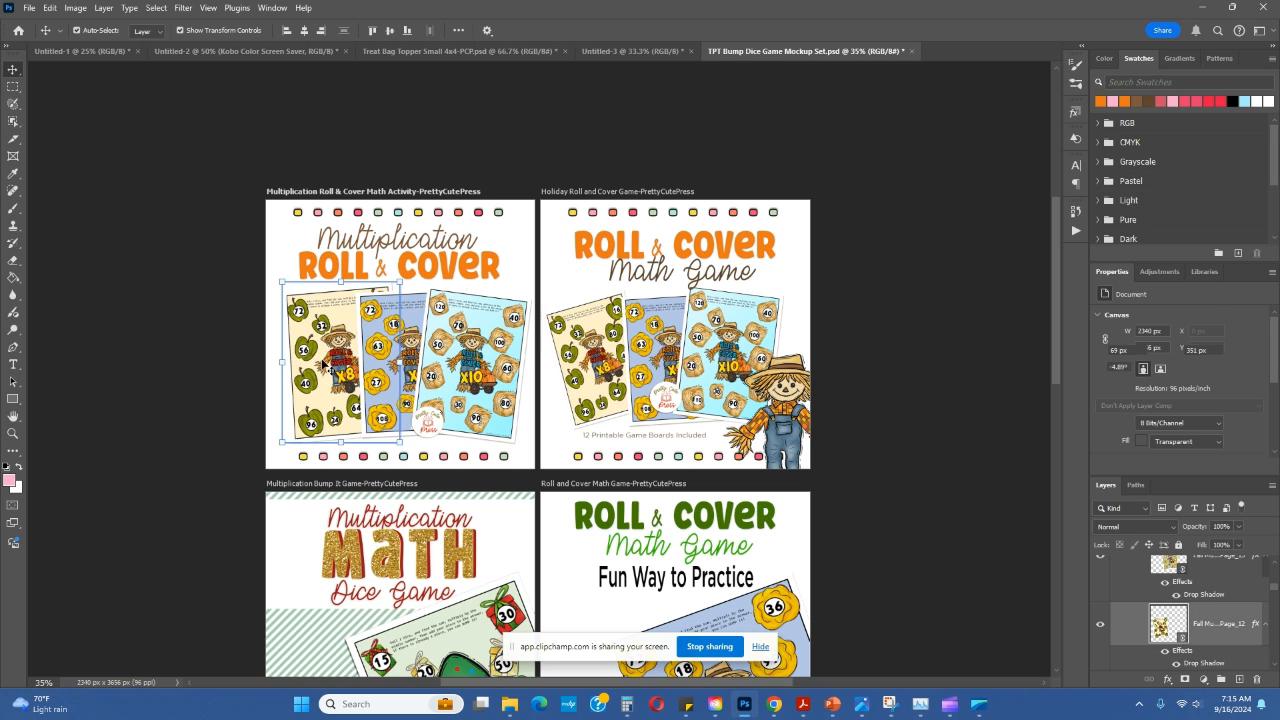
right_click(1203, 628)
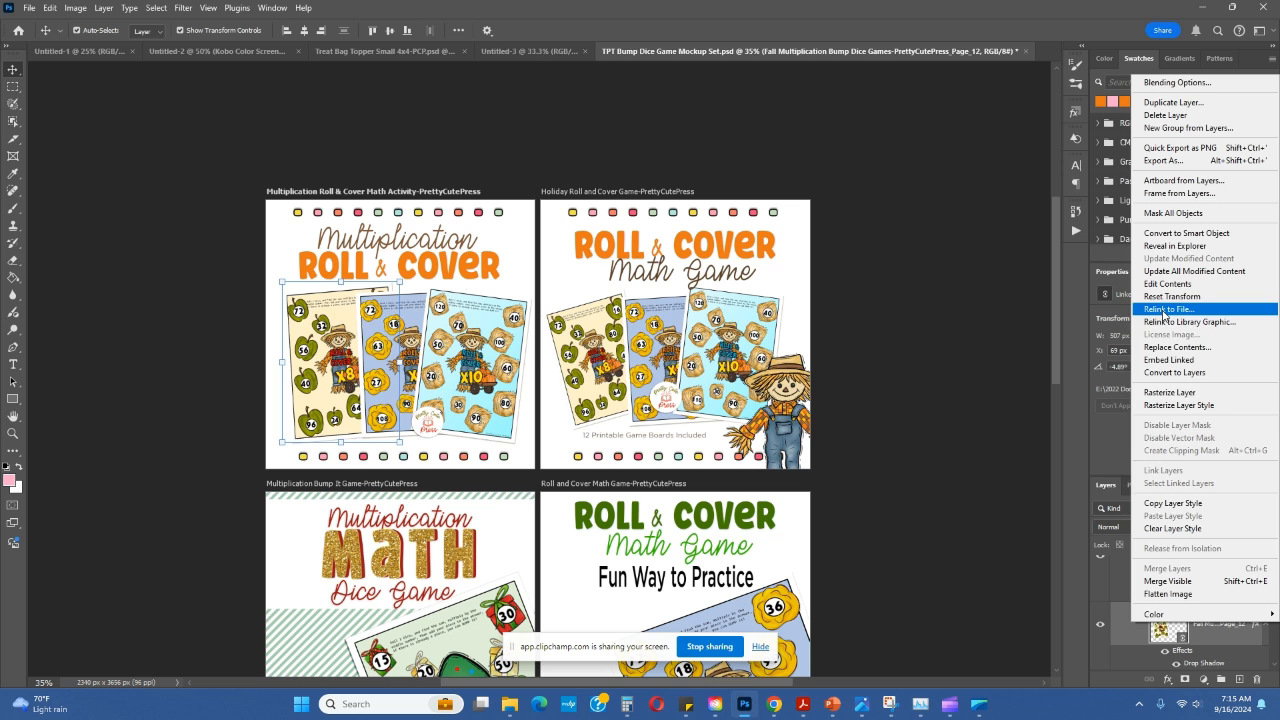
click(1163, 311)
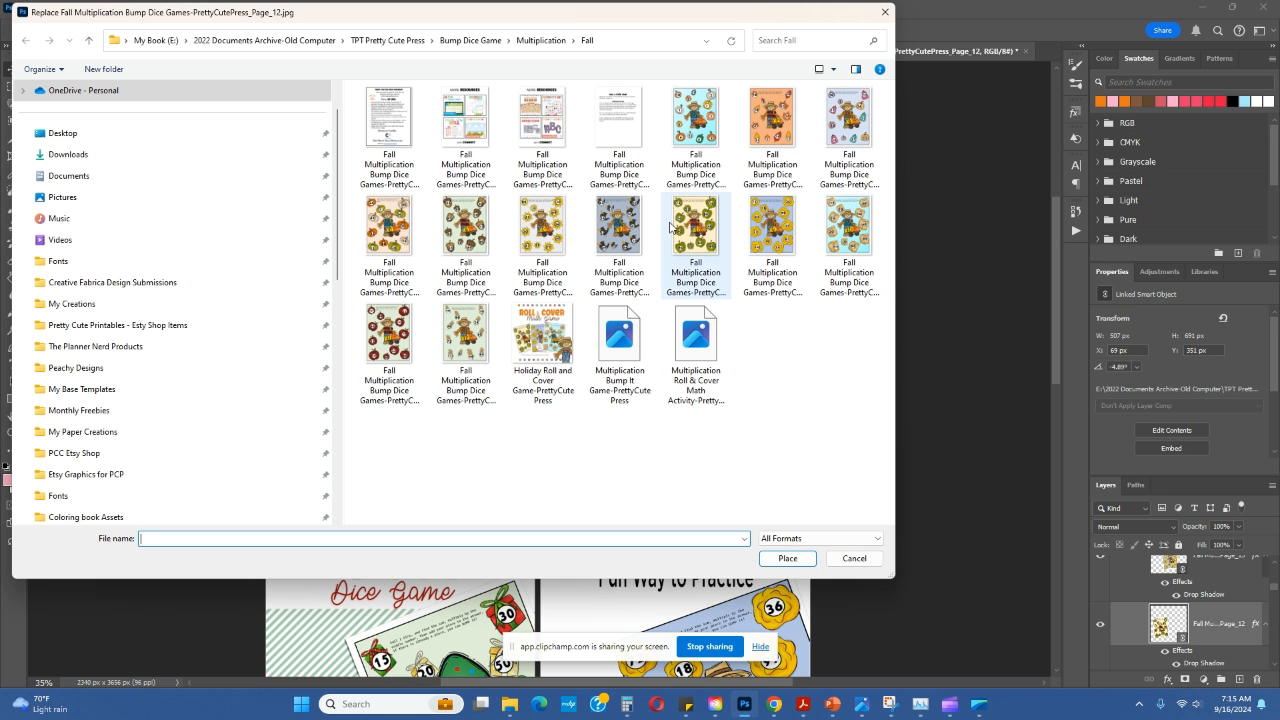
click(692, 227)
click(788, 558)
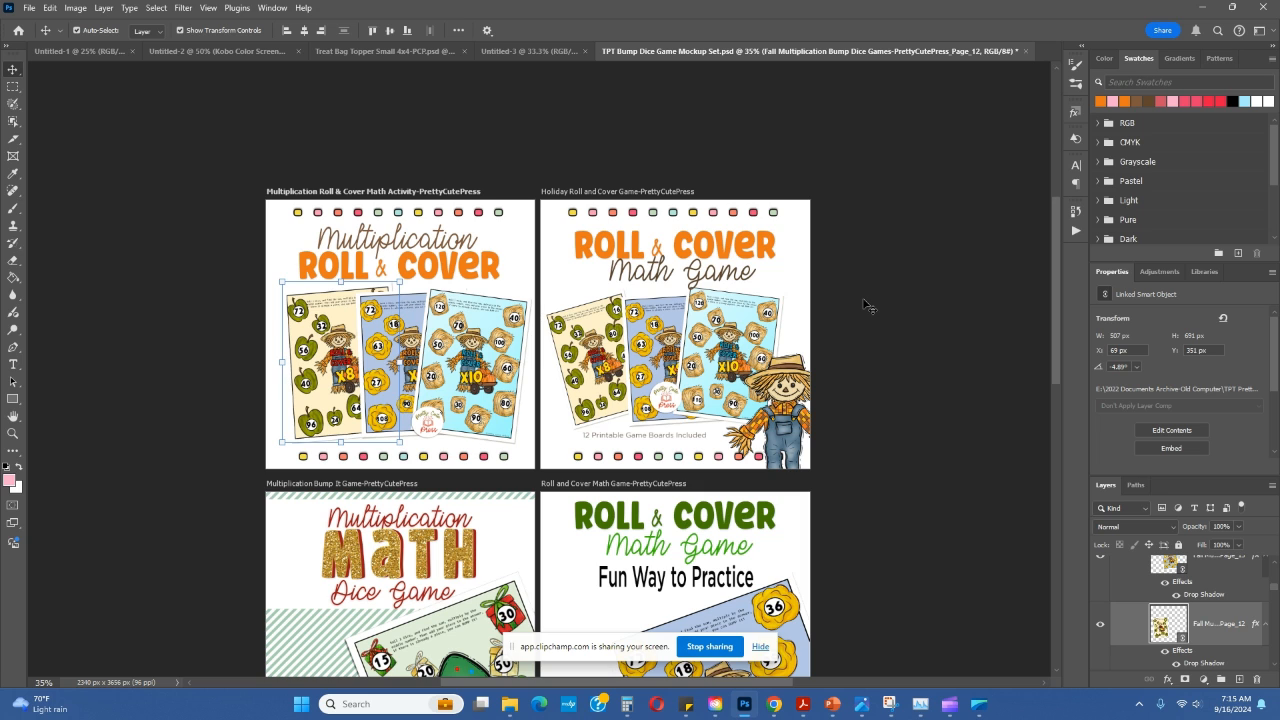
Step: Replace the contents of the middle game board on the Multiplication Roll & Cover artboard with the pumpkin Page_07 image
scroll(868, 305, down, 1)
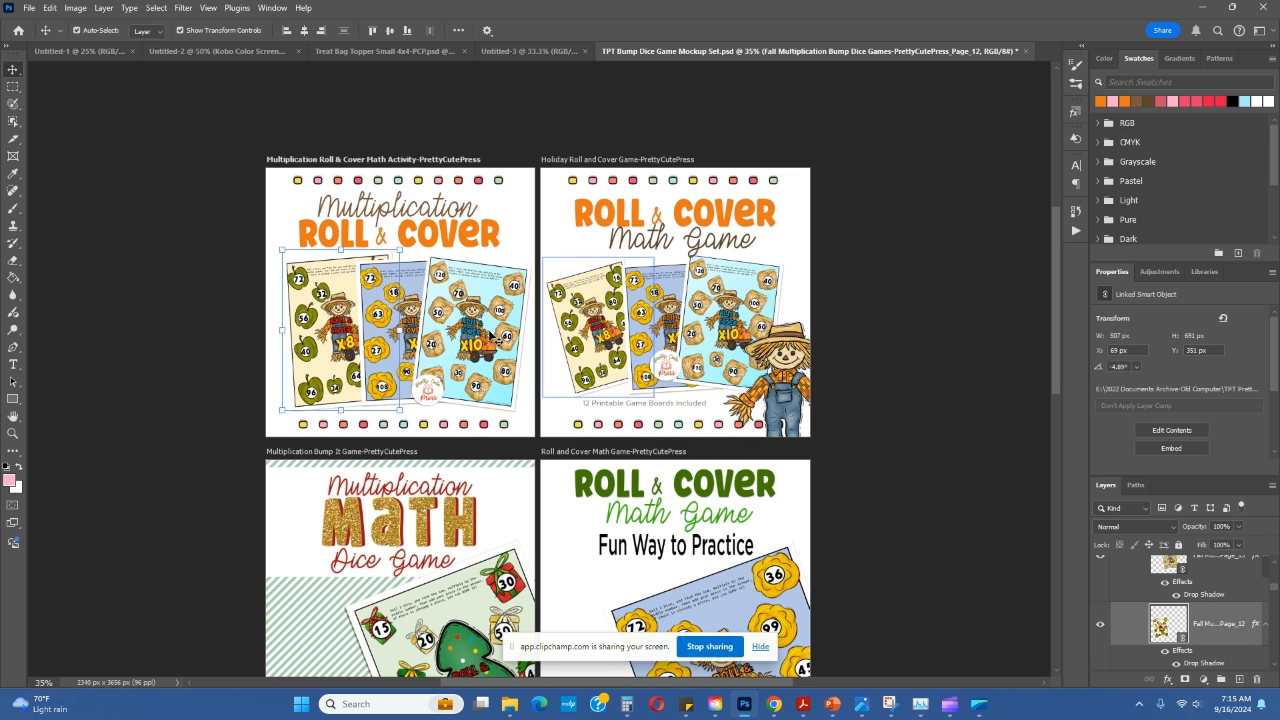
click(390, 300)
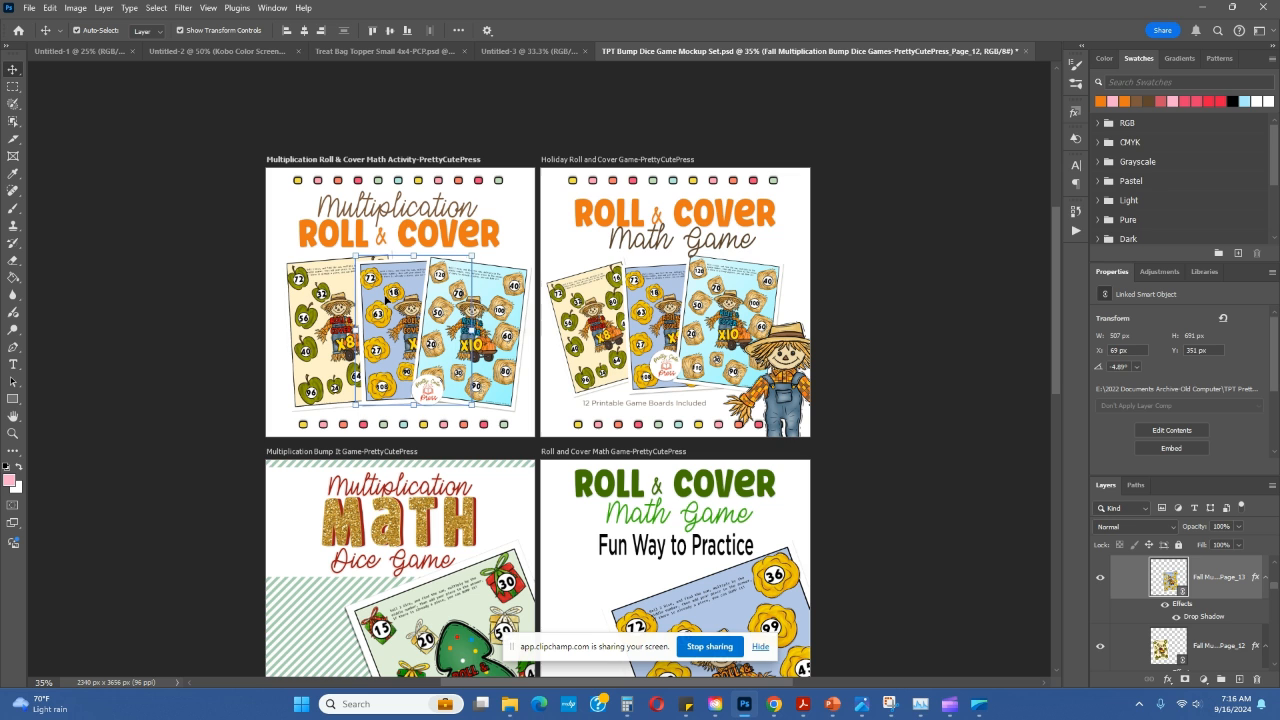
right_click(1181, 578)
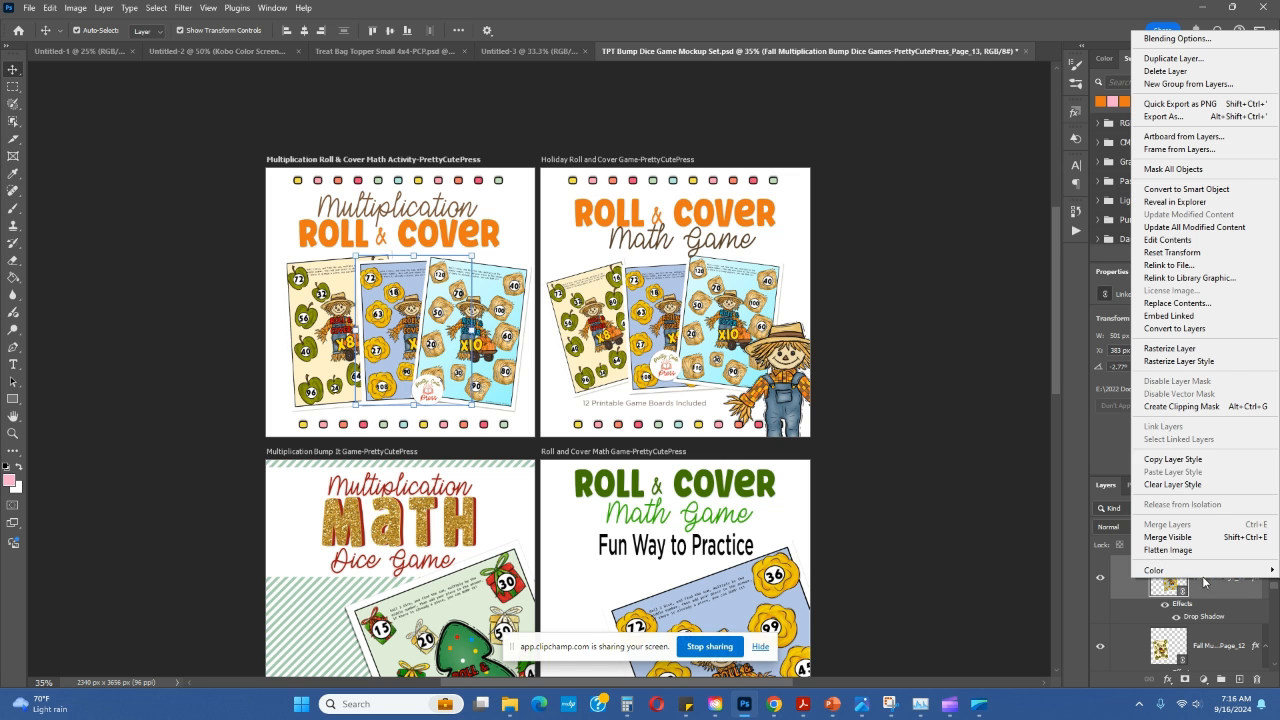
click(1178, 304)
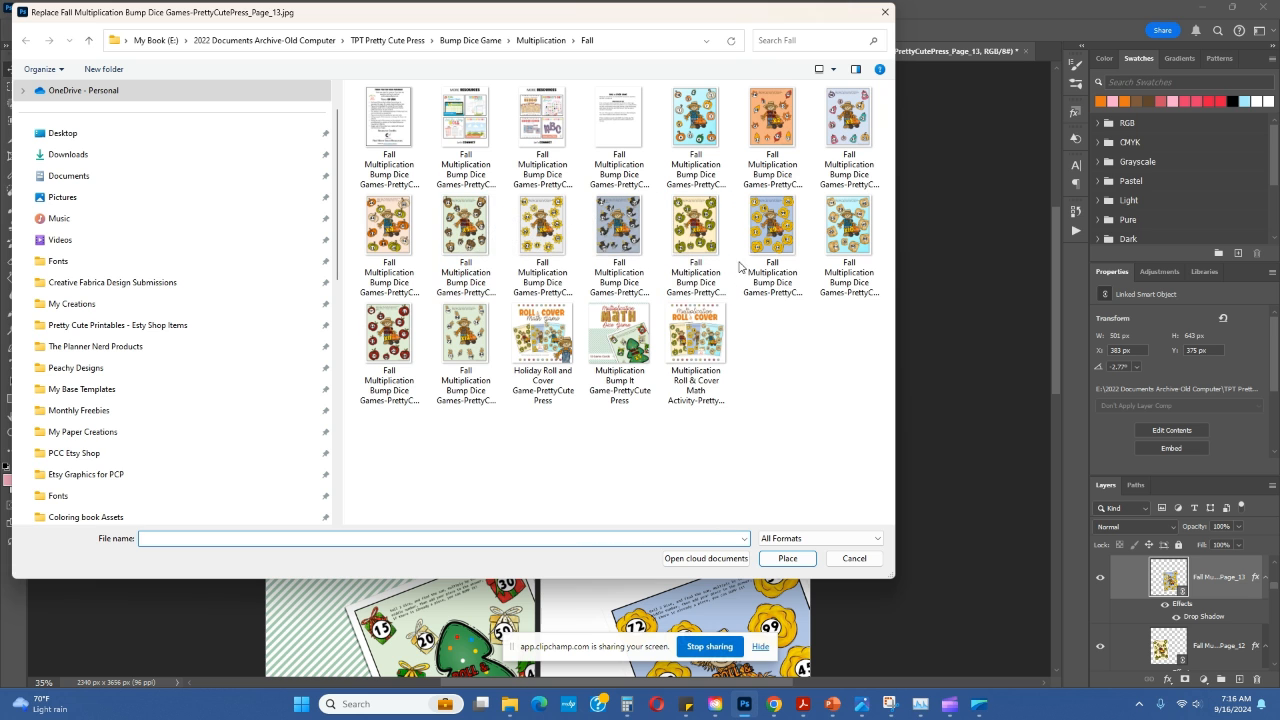
click(844, 150)
click(789, 558)
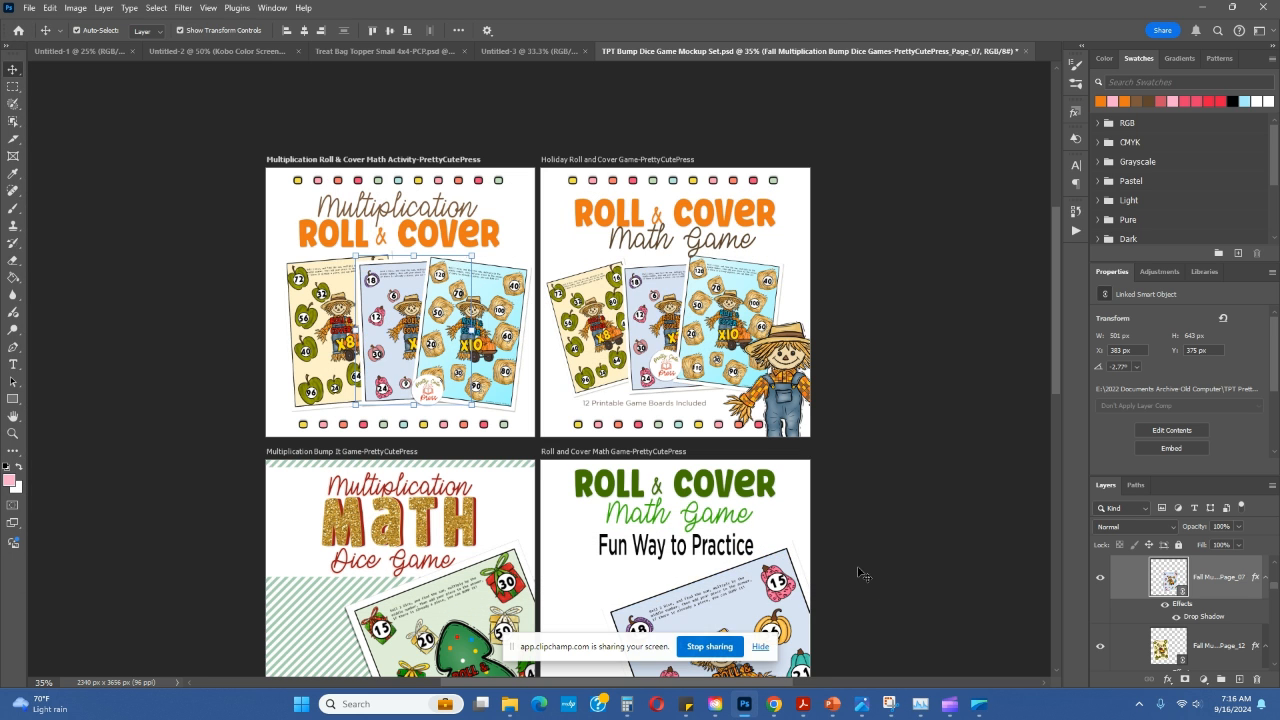
Step: Relink the x10 game board on the Multiplication Roll & Cover artboard to the sunflower x6 Page_10 image
scroll(322, 260, down, 1)
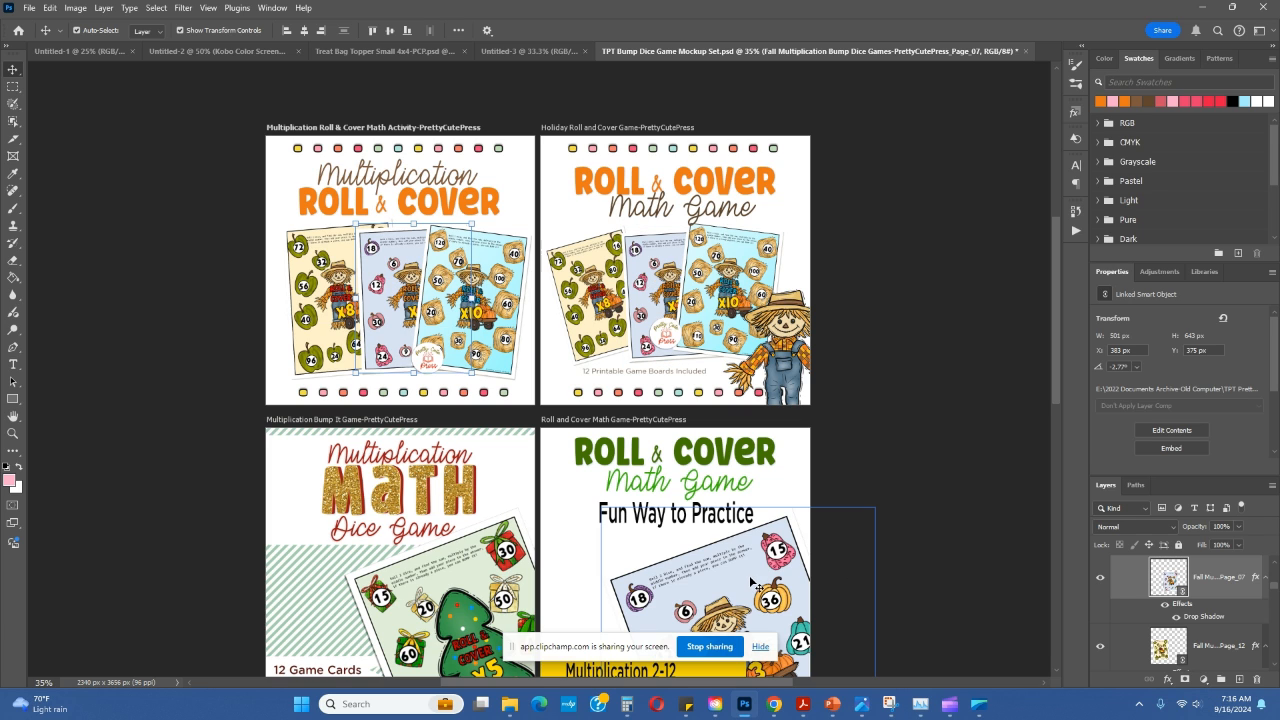
click(511, 287)
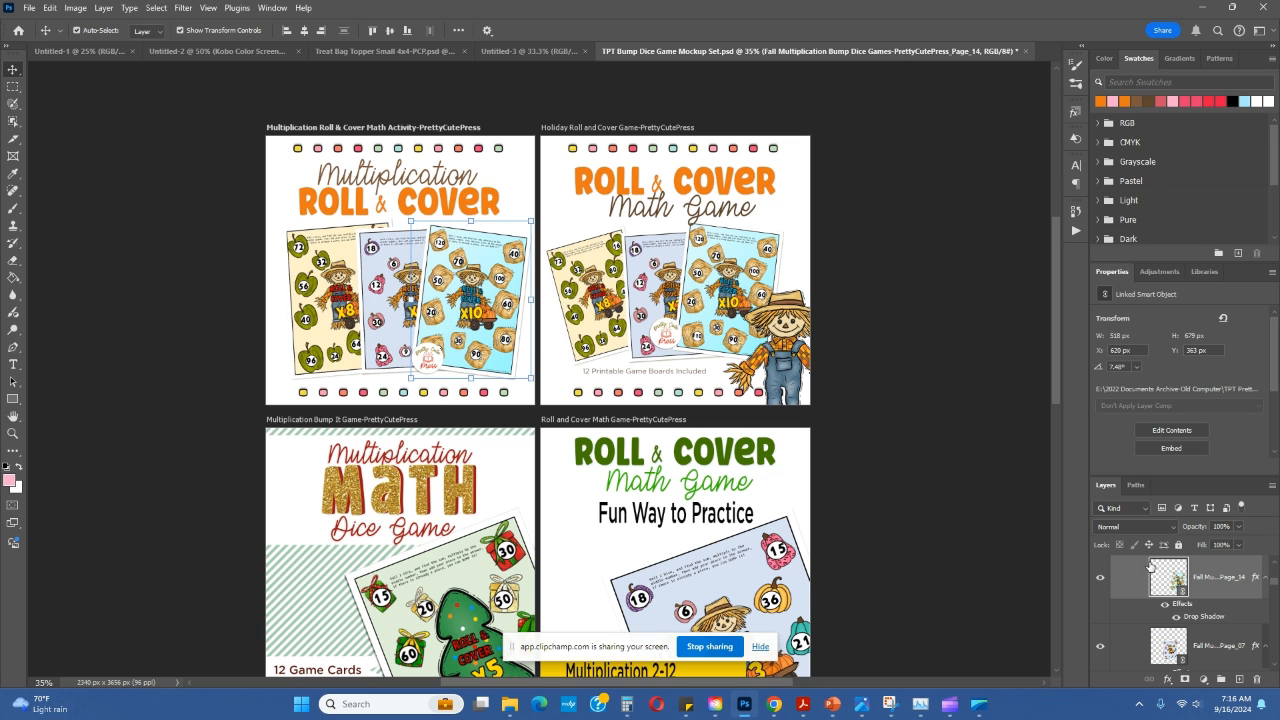
right_click(1200, 588)
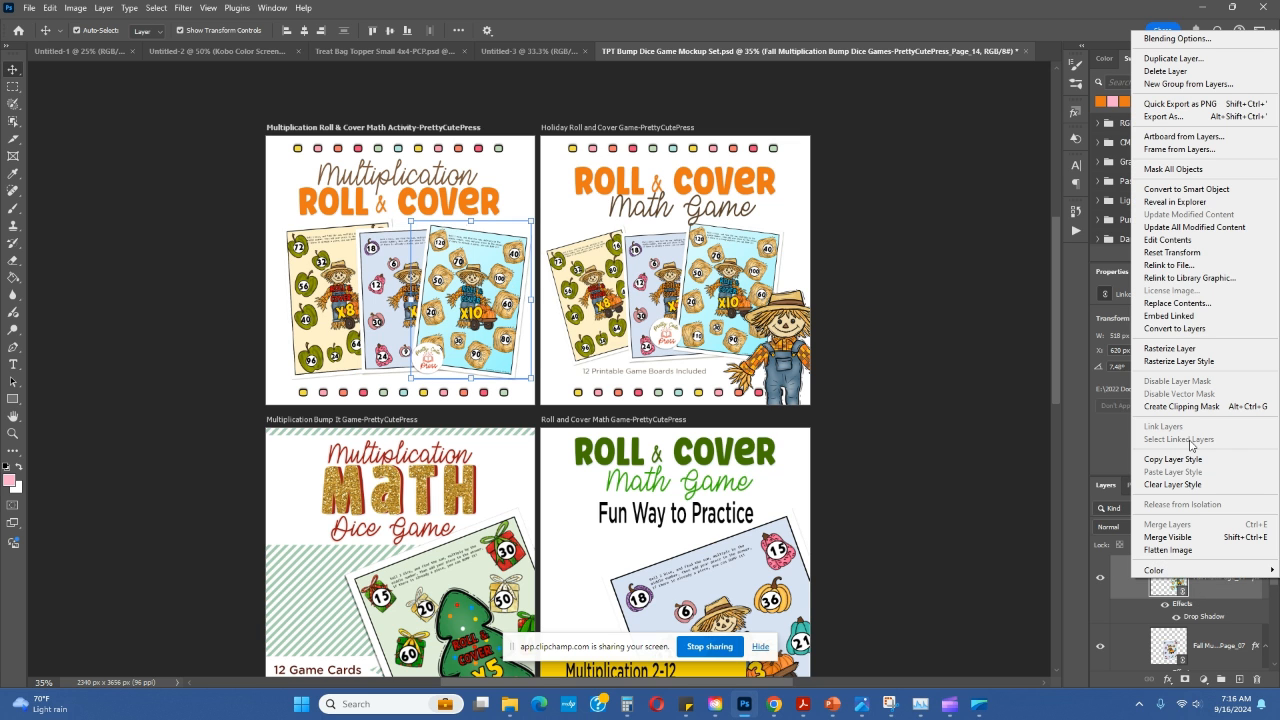
click(1186, 266)
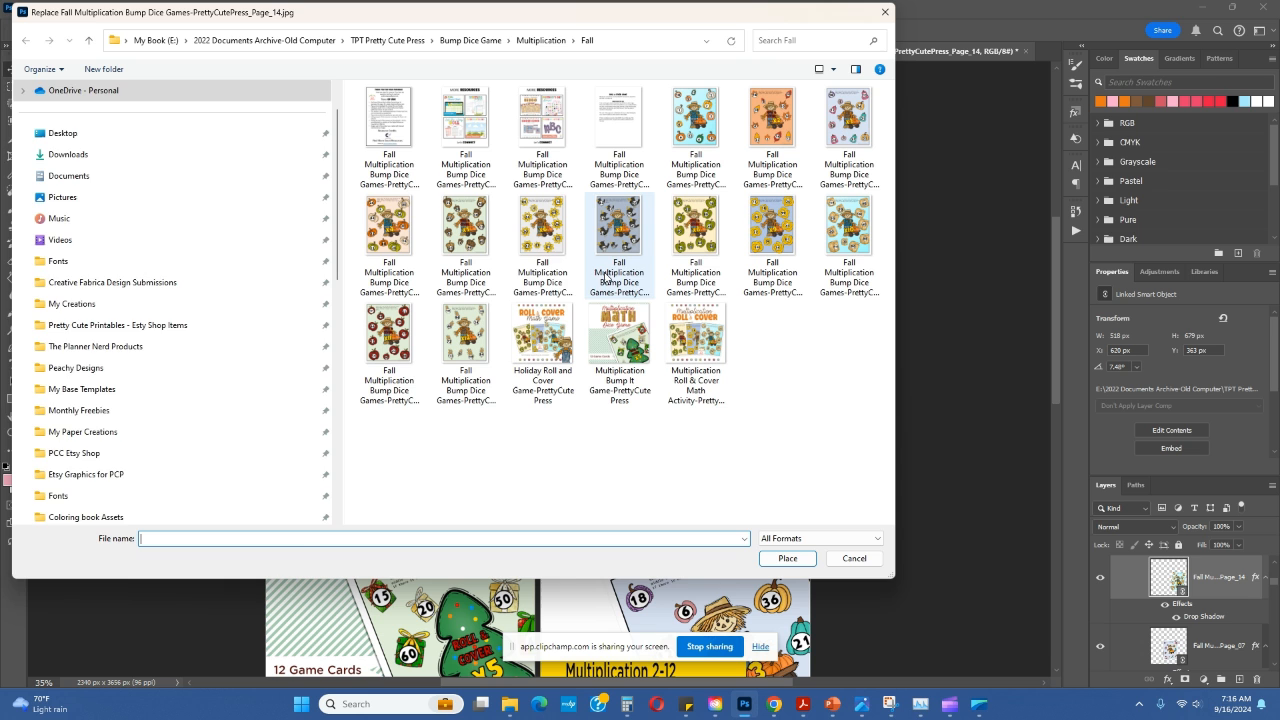
click(552, 246)
click(788, 559)
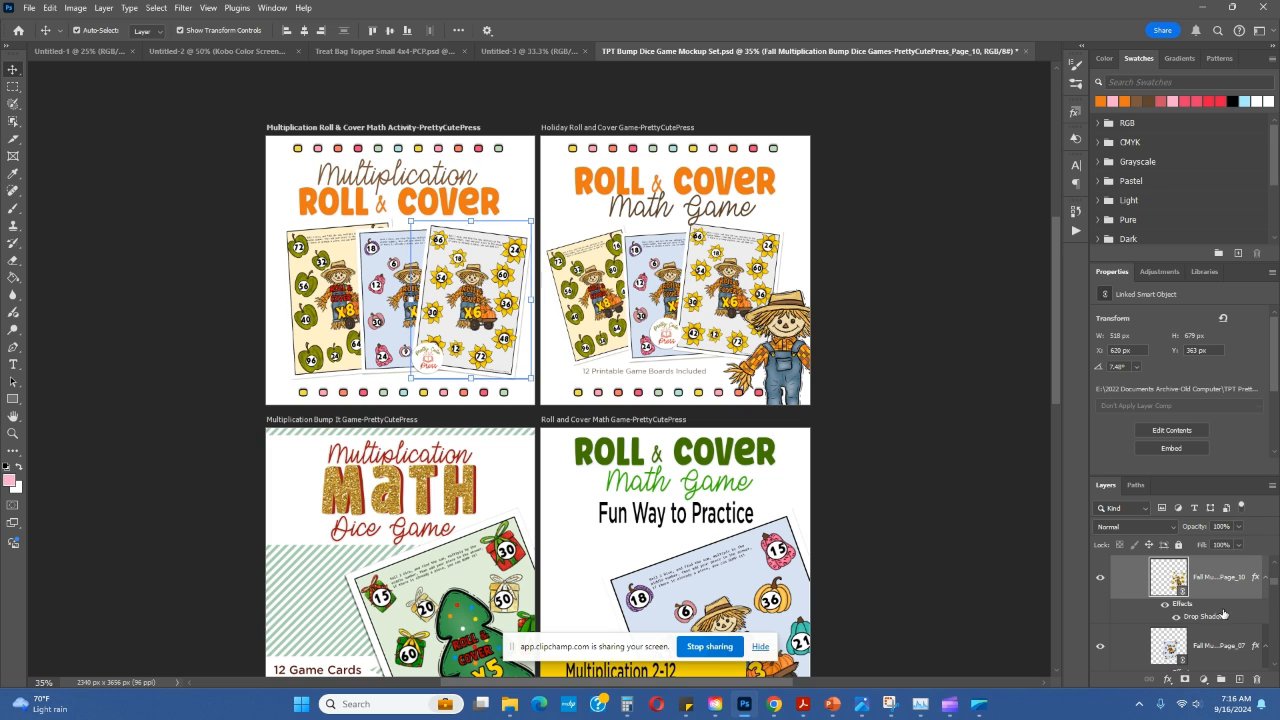
Step: Collapse the Multiplication Roll & Cover artboard's layers and select it together with the Holiday Roll and Cover and Multiplication Bump It artboards
drag(1275, 582, 1276, 570)
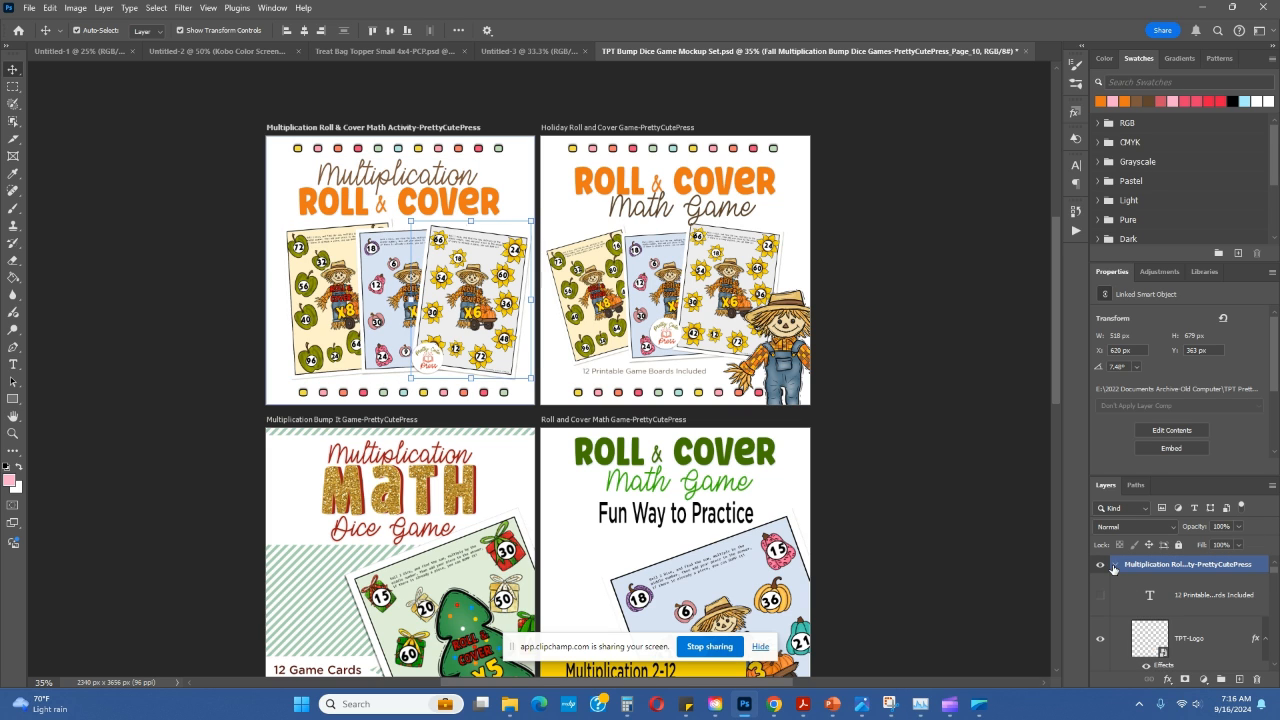
click(1116, 566)
click(1118, 567)
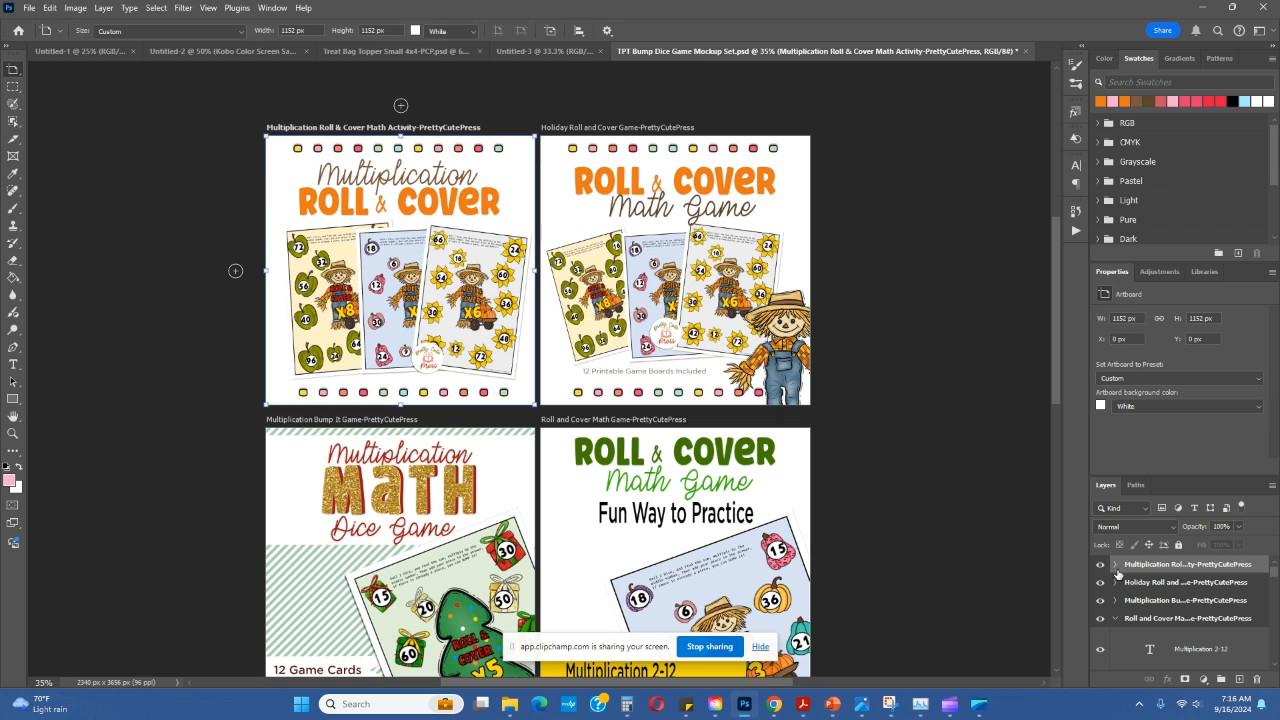
ctrl+click(1168, 603)
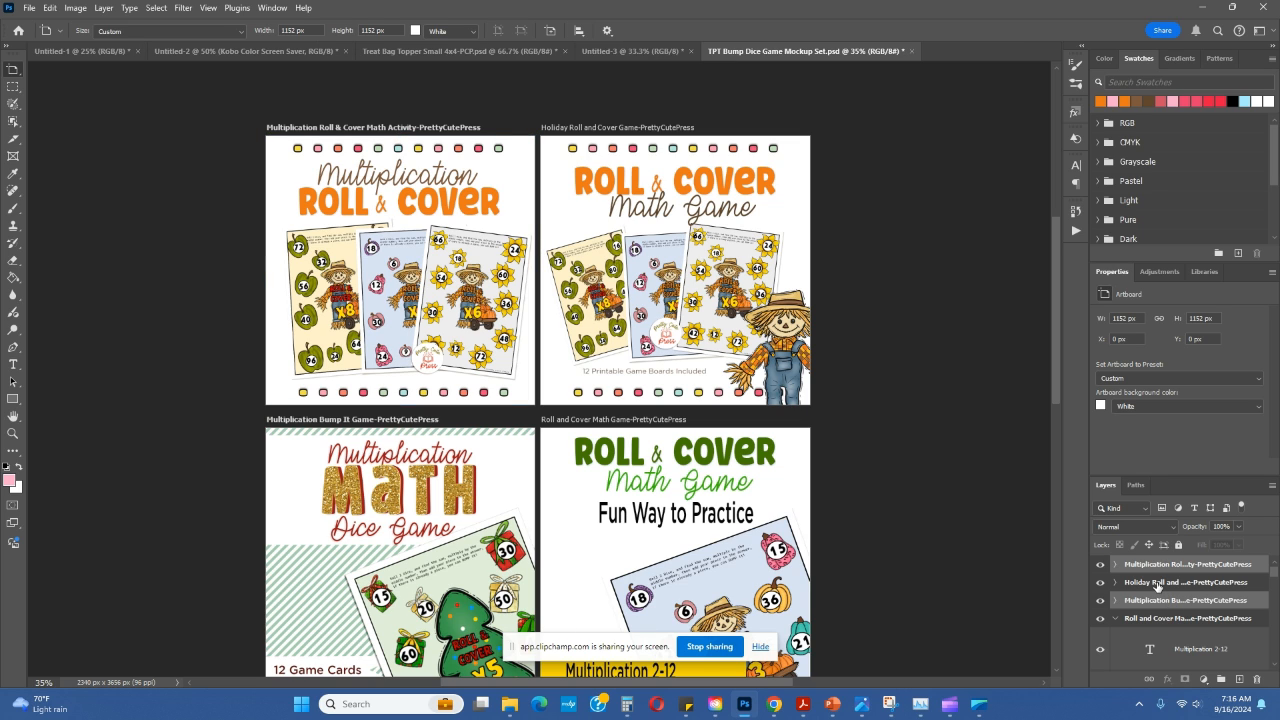
ctrl+click(1156, 584)
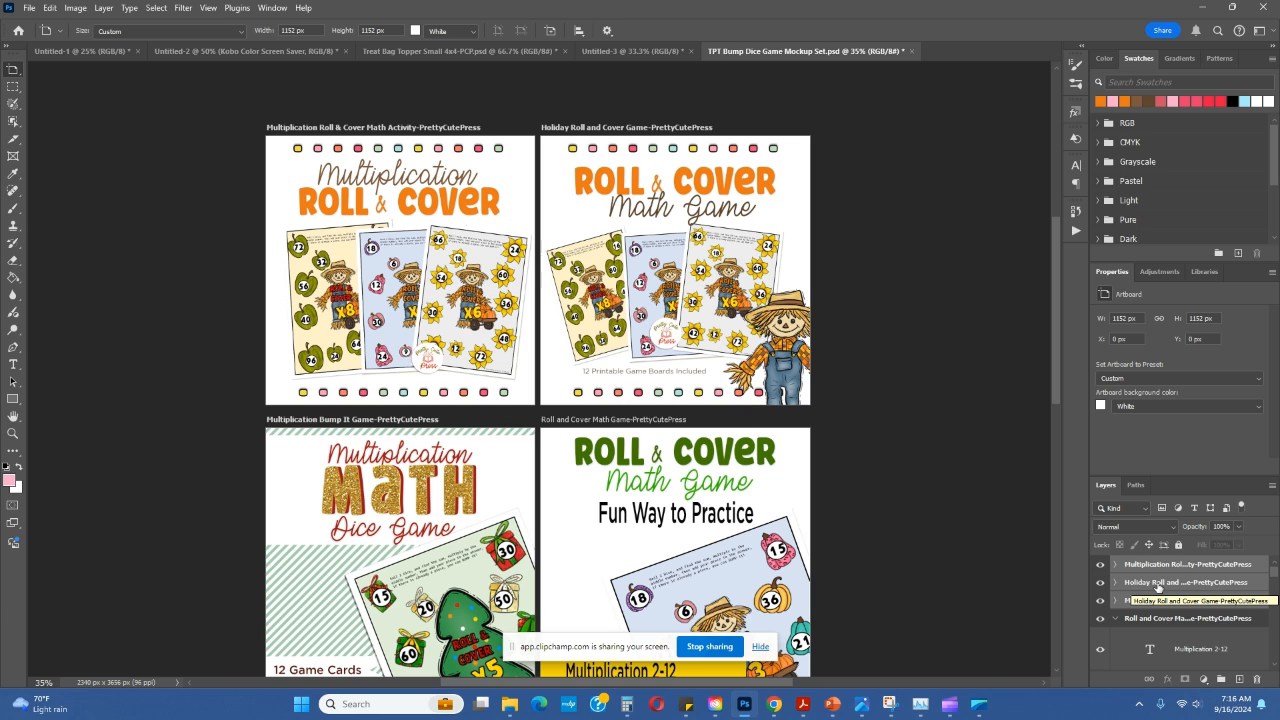
click(1273, 488)
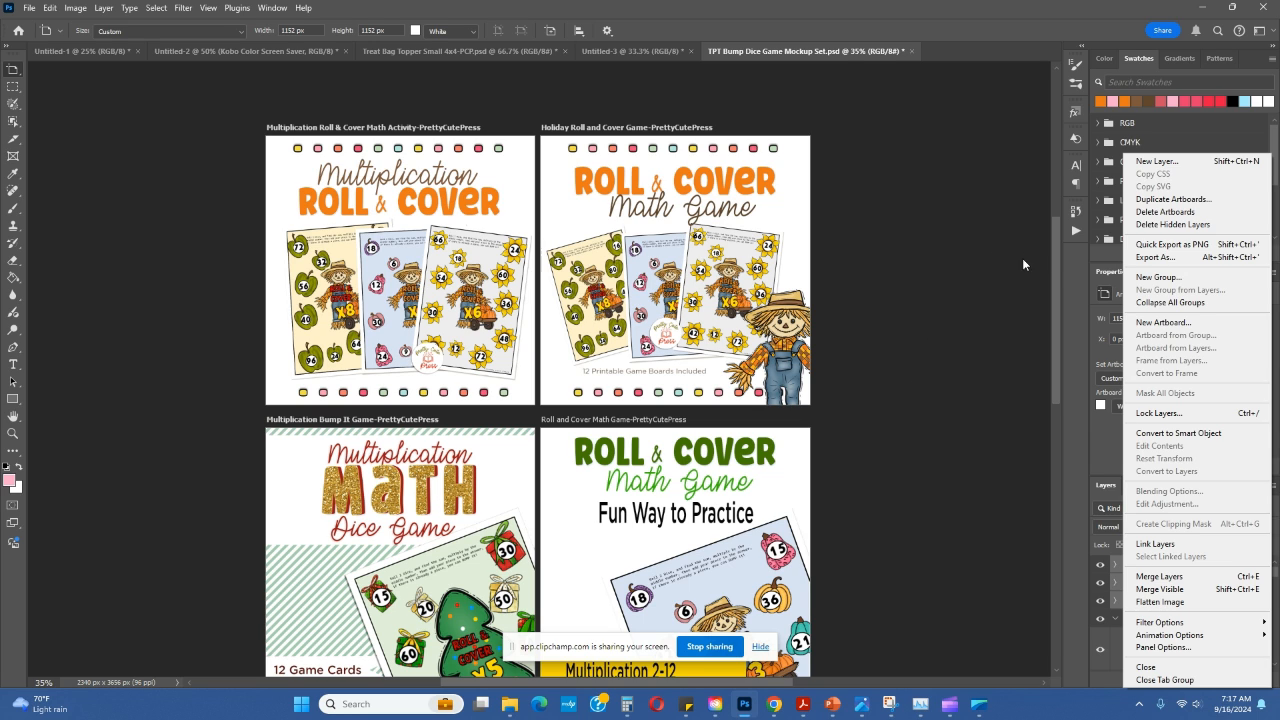
click(1053, 246)
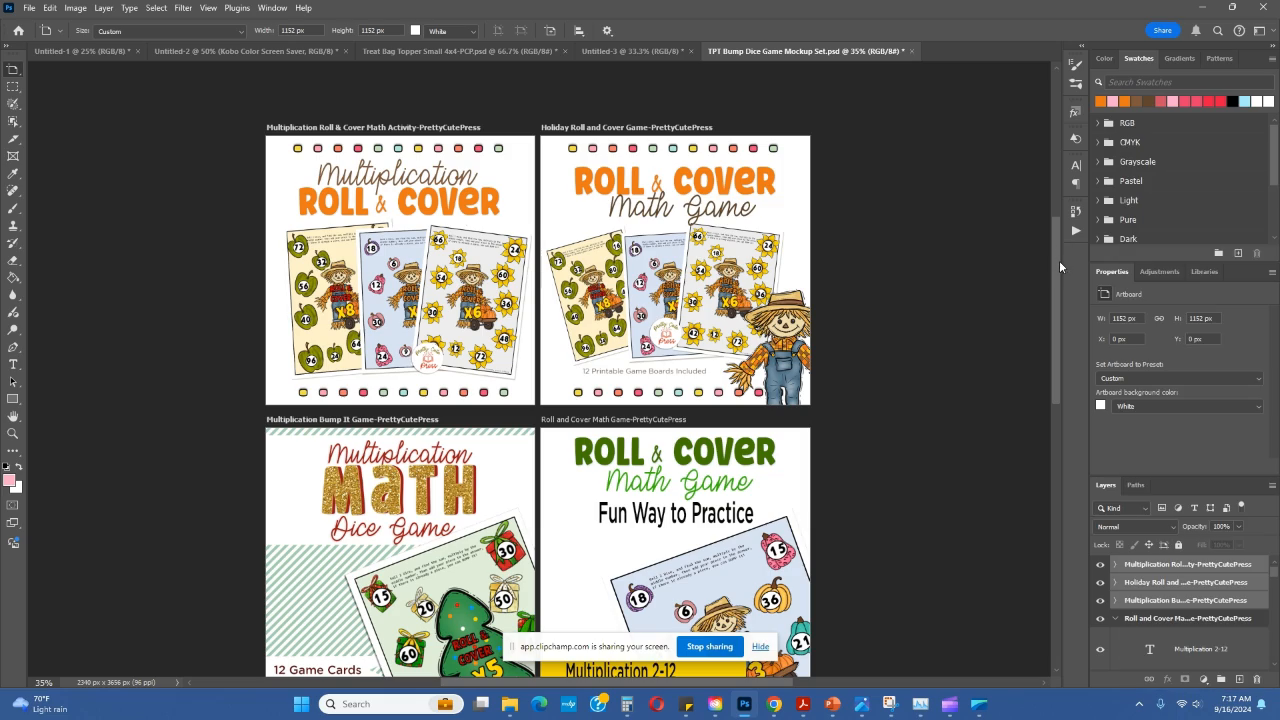
drag(1052, 251, 1026, 274)
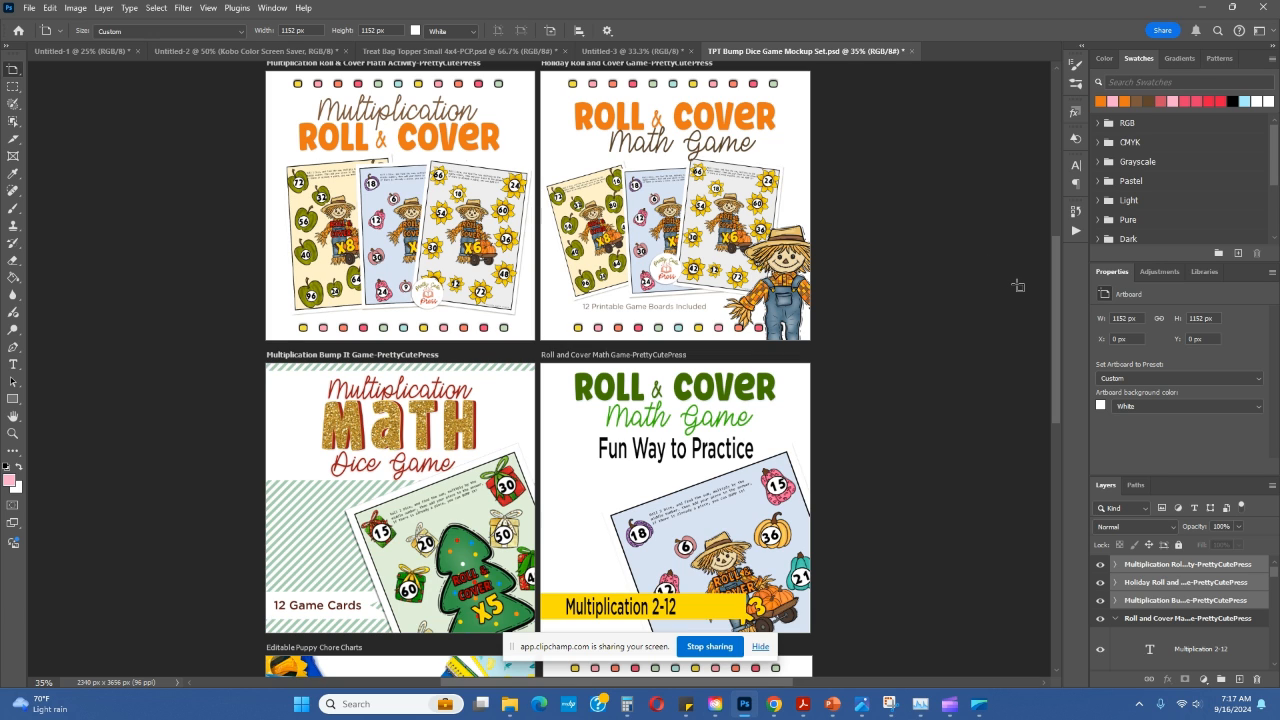
scroll(735, 270, up, 1)
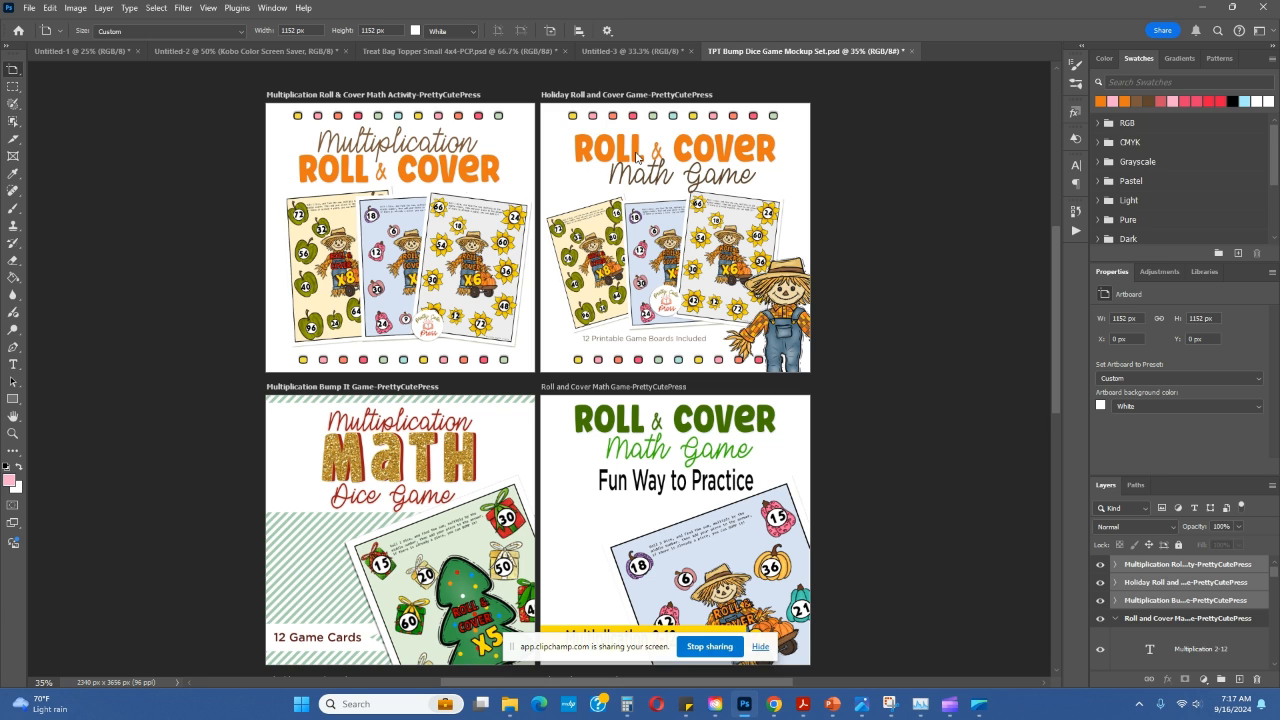
scroll(672, 310, down, 1)
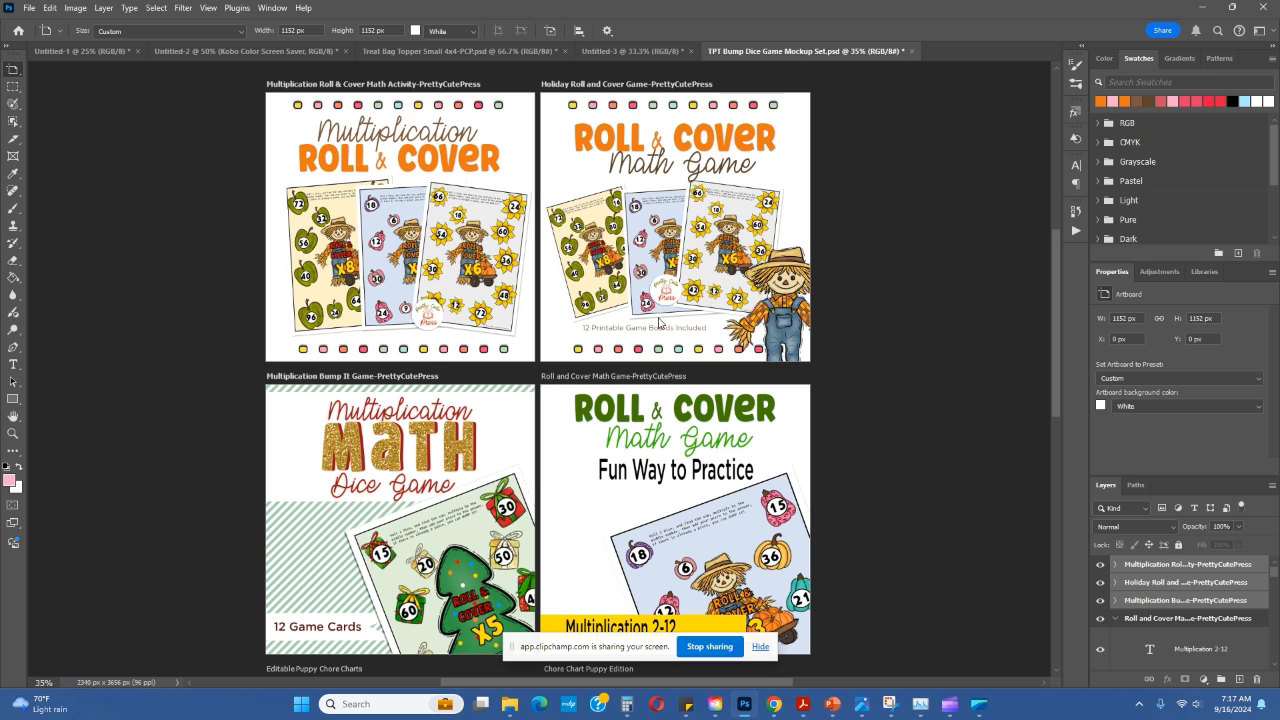
scroll(659, 322, down, 2)
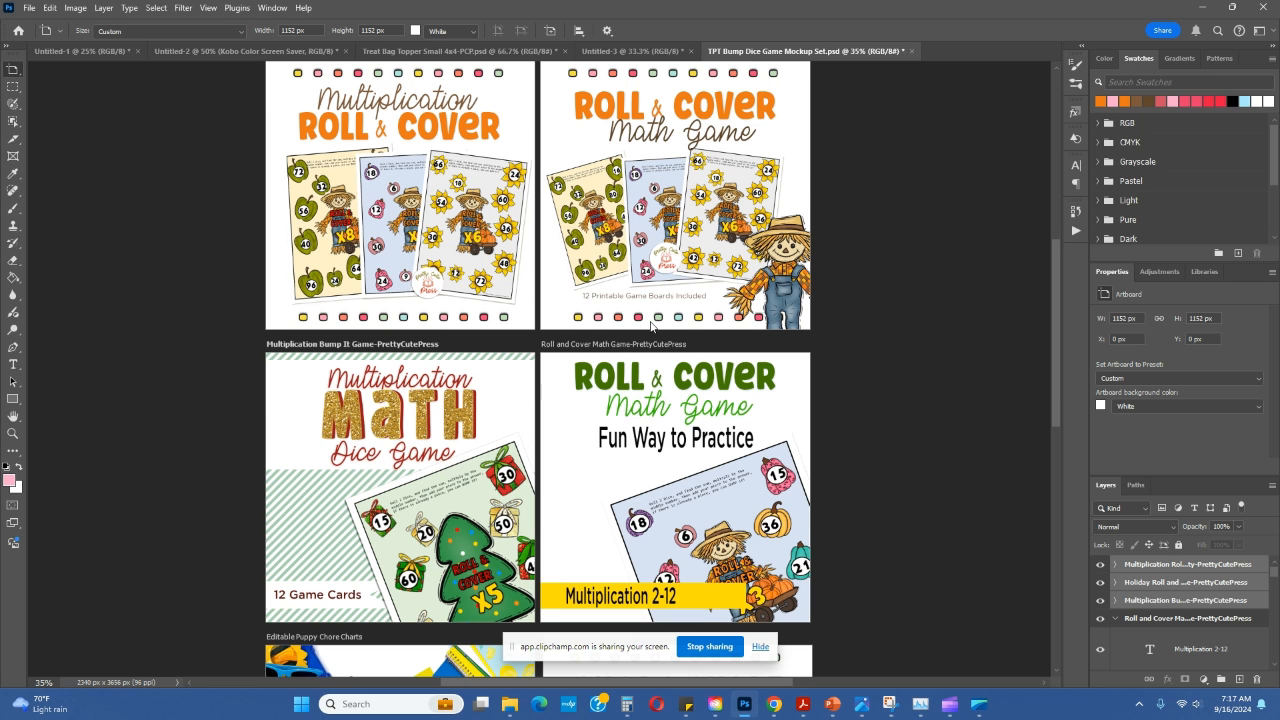
scroll(562, 332, up, 2)
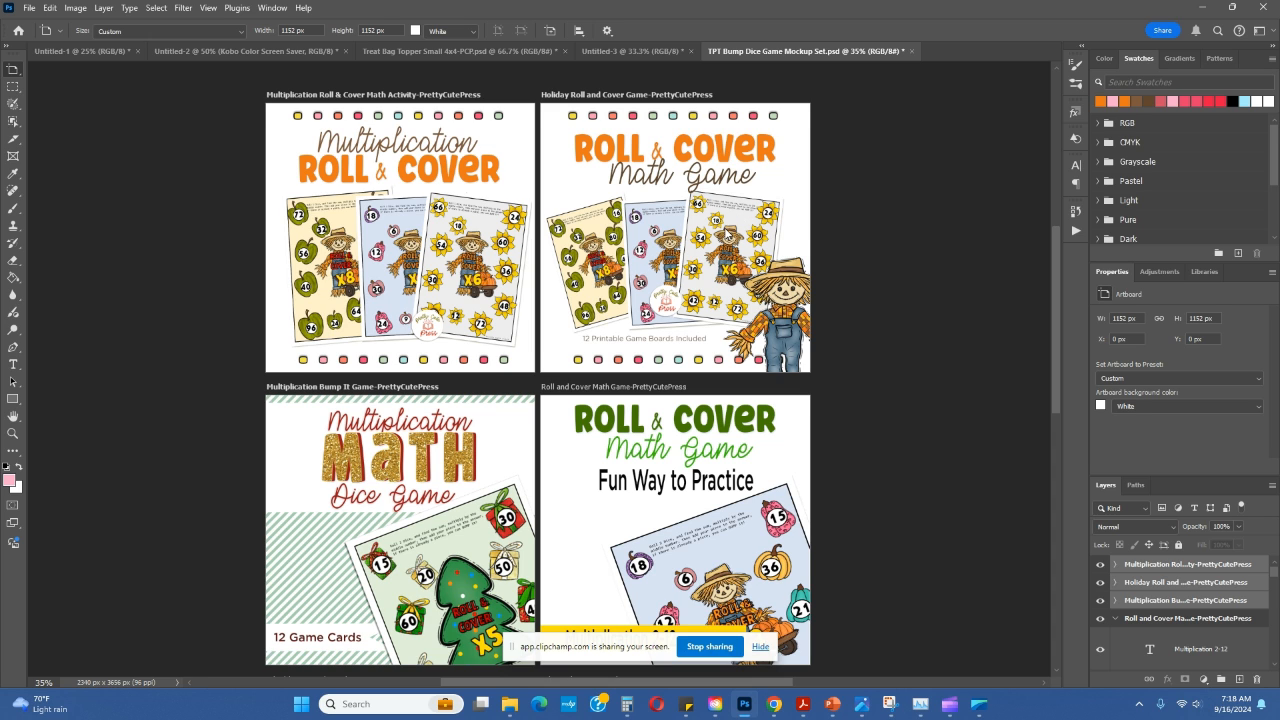
scroll(730, 233, up, 1)
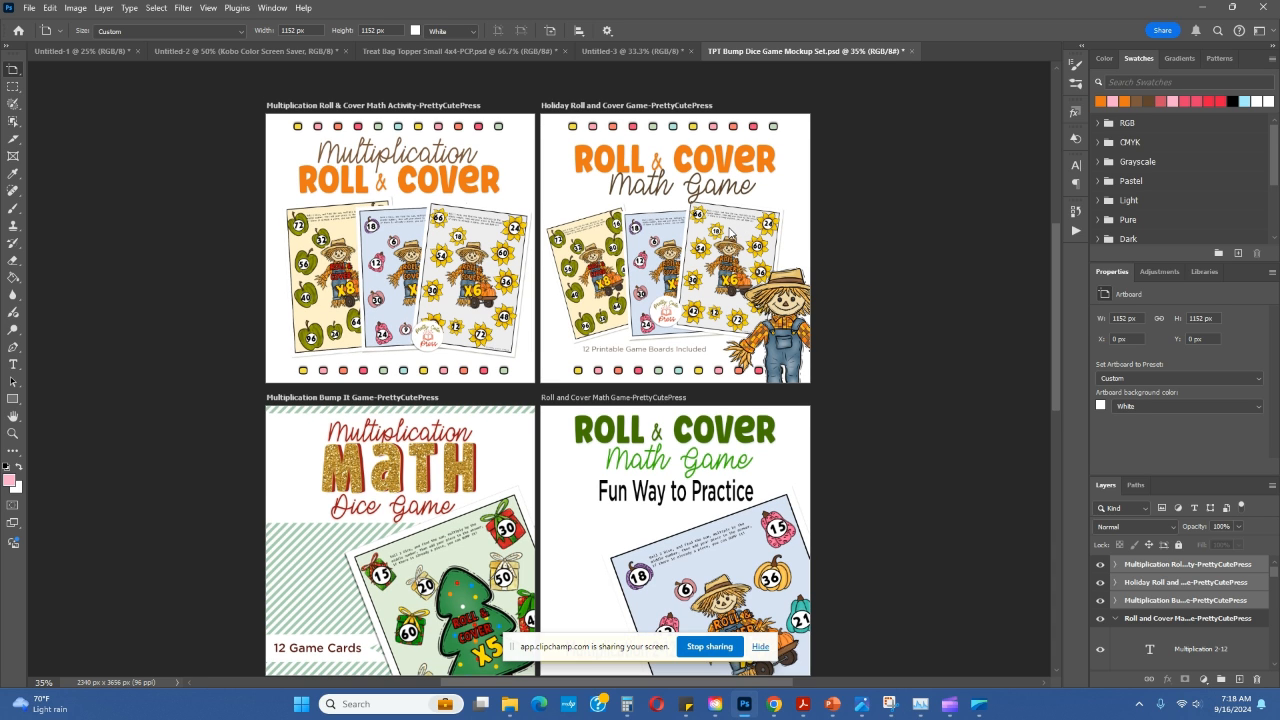